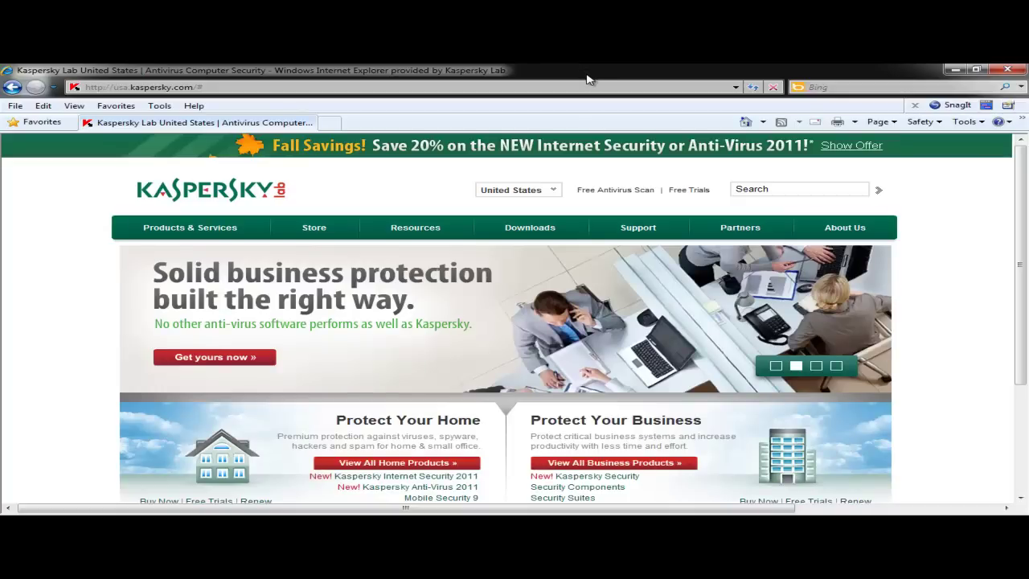
Open the Administration Kit 8.0 page under Product Downloads > Management, in a maximized window.
{"action": "left_click", "coordinate": [541, 238]}
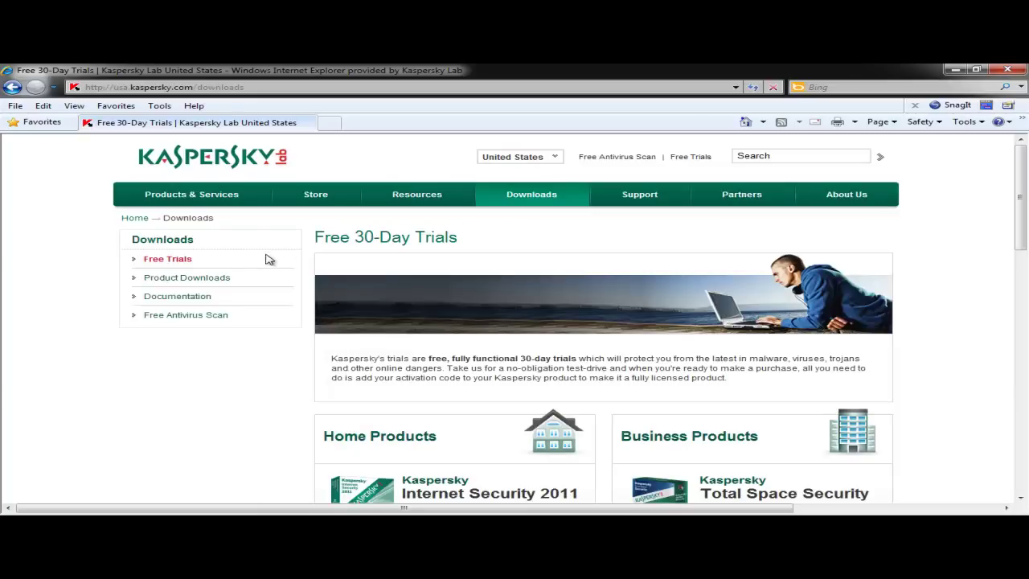
{"action": "left_click", "coordinate": [211, 278]}
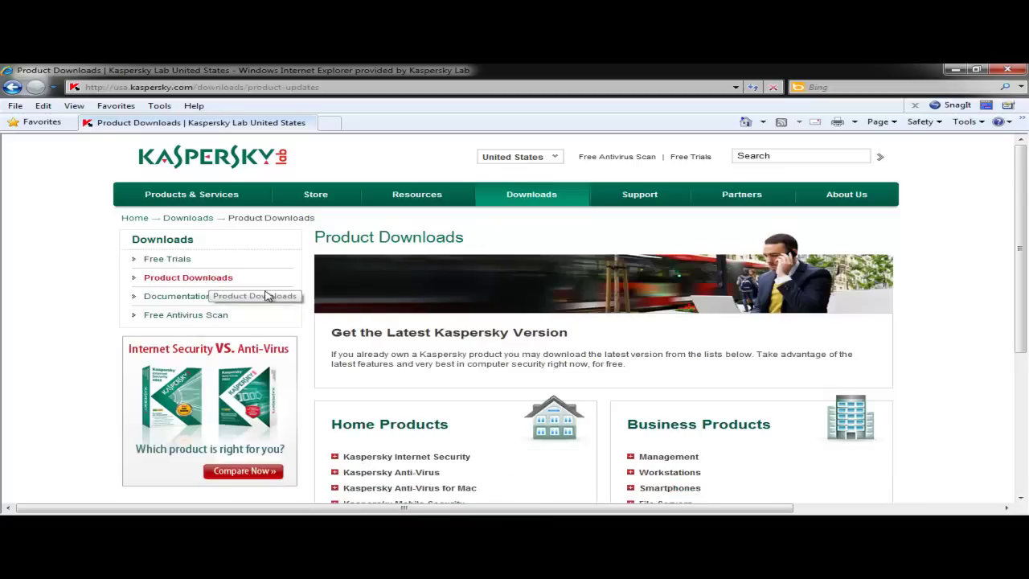
{"action": "left_click", "coordinate": [682, 457]}
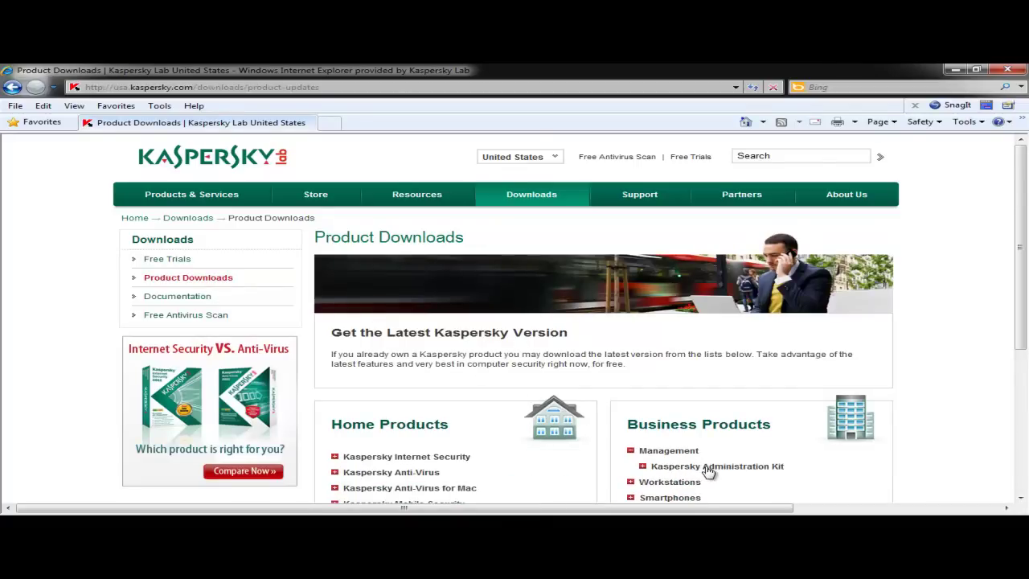
{"action": "double_click", "coordinate": [710, 467]}
{"action": "left_click", "coordinate": [735, 480]}
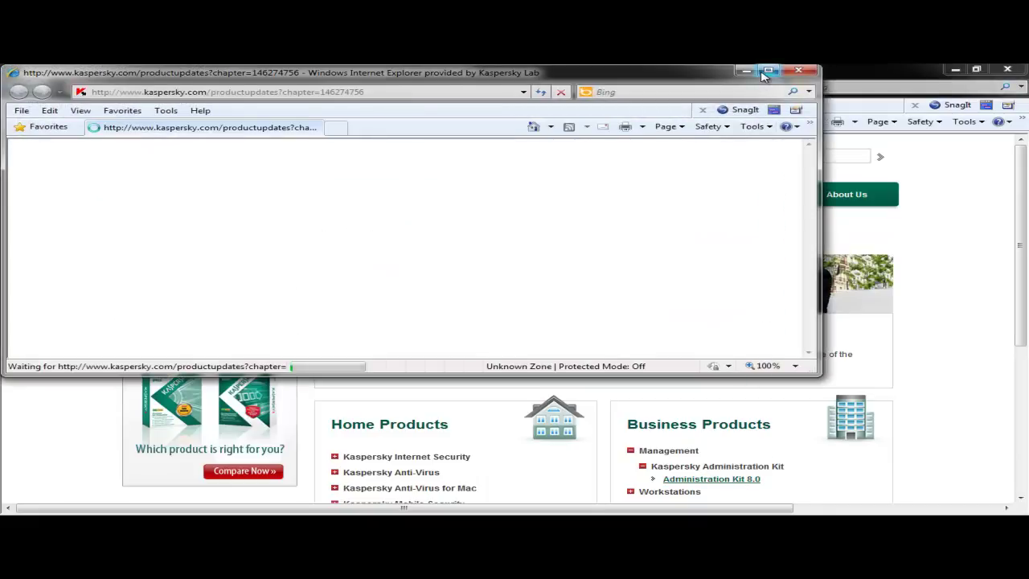
{"action": "left_click", "coordinate": [766, 72]}
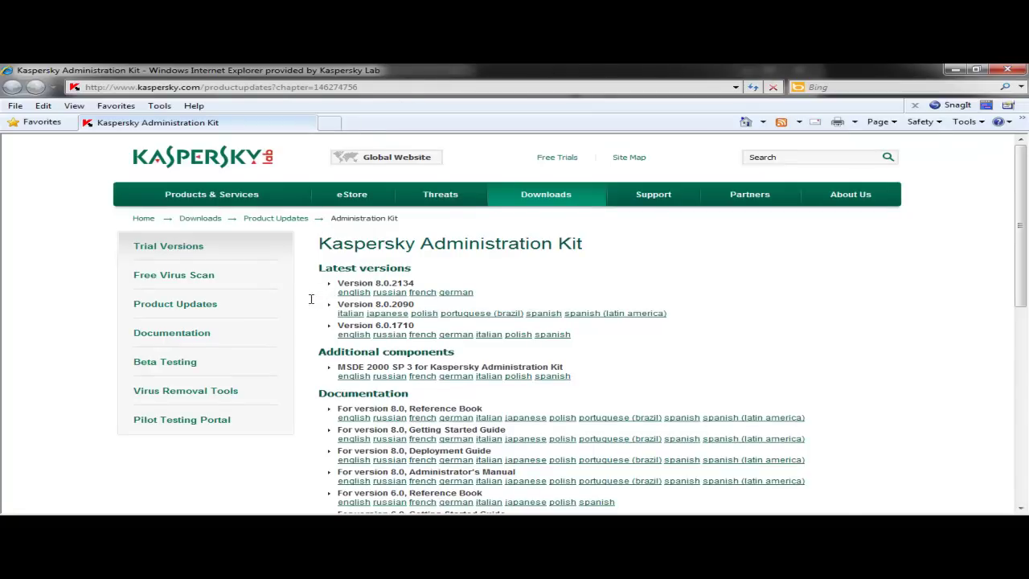
{"action": "middle_click", "coordinate": [310, 299]}
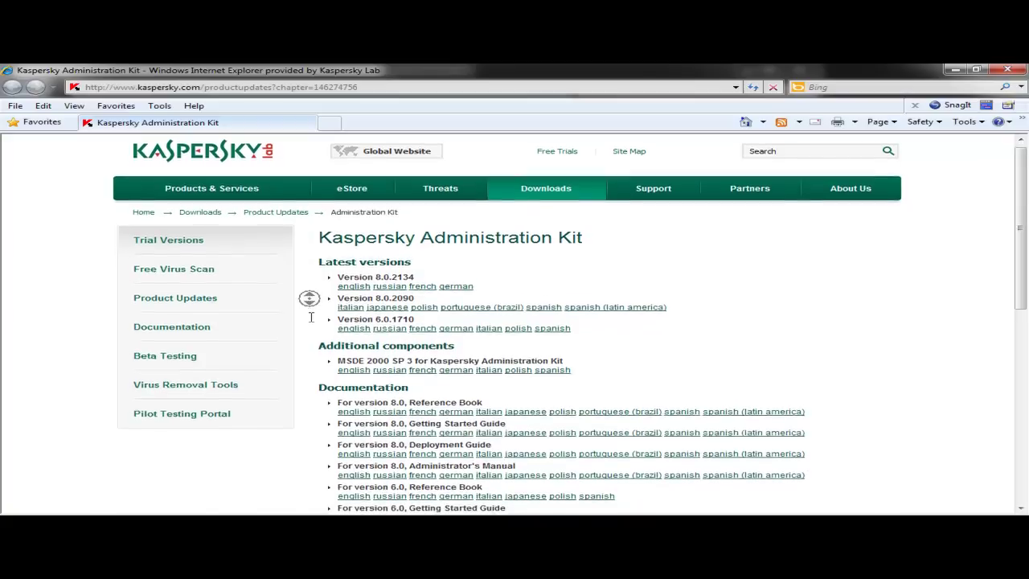
{"action": "middle_click", "coordinate": [311, 317]}
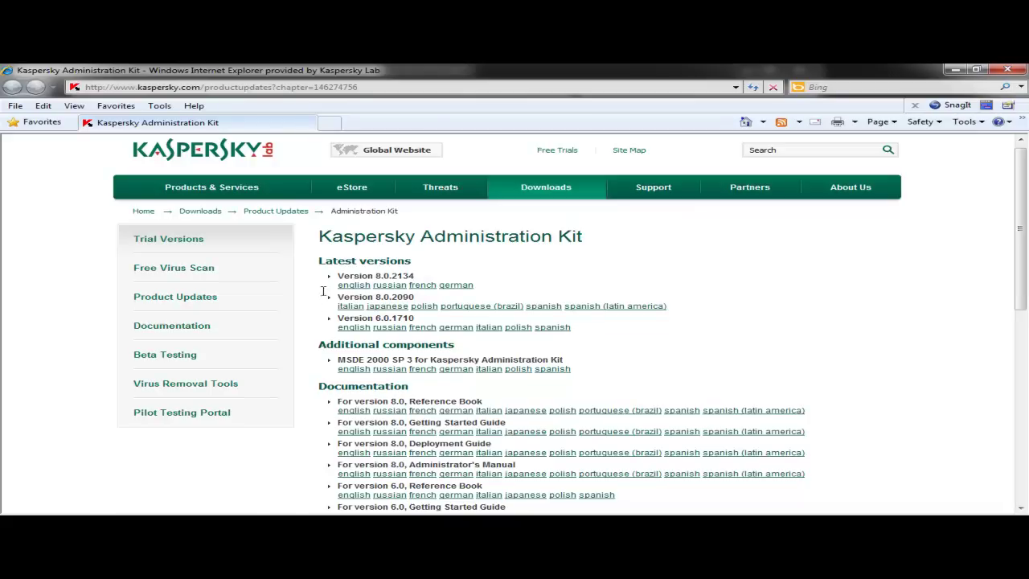
Save the English 8.0.2134 installer to the Desktop via Save Target As and run it.
{"action": "right_click", "coordinate": [347, 287]}
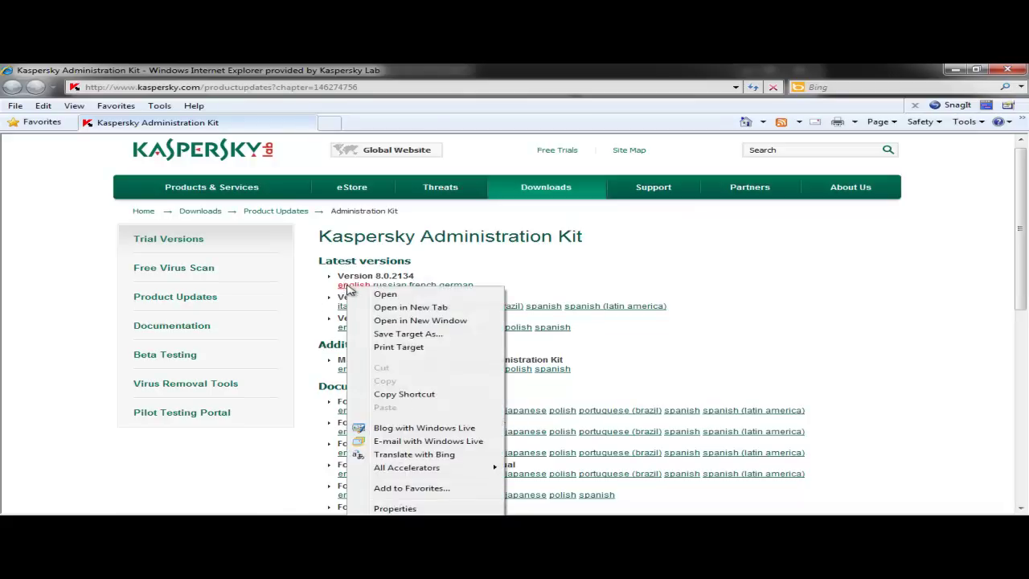
{"action": "left_click", "coordinate": [399, 334]}
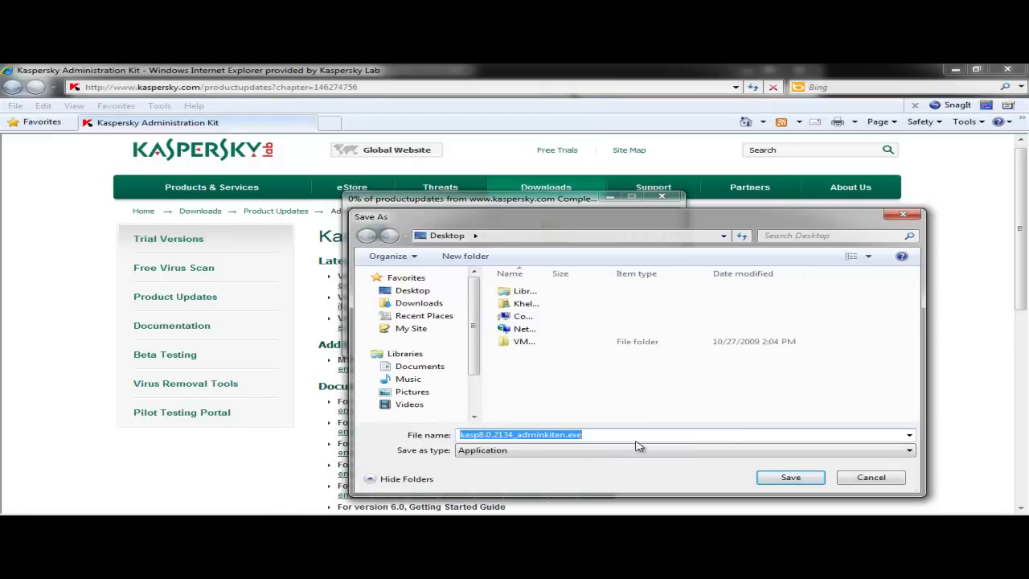
{"action": "left_click", "coordinate": [773, 478]}
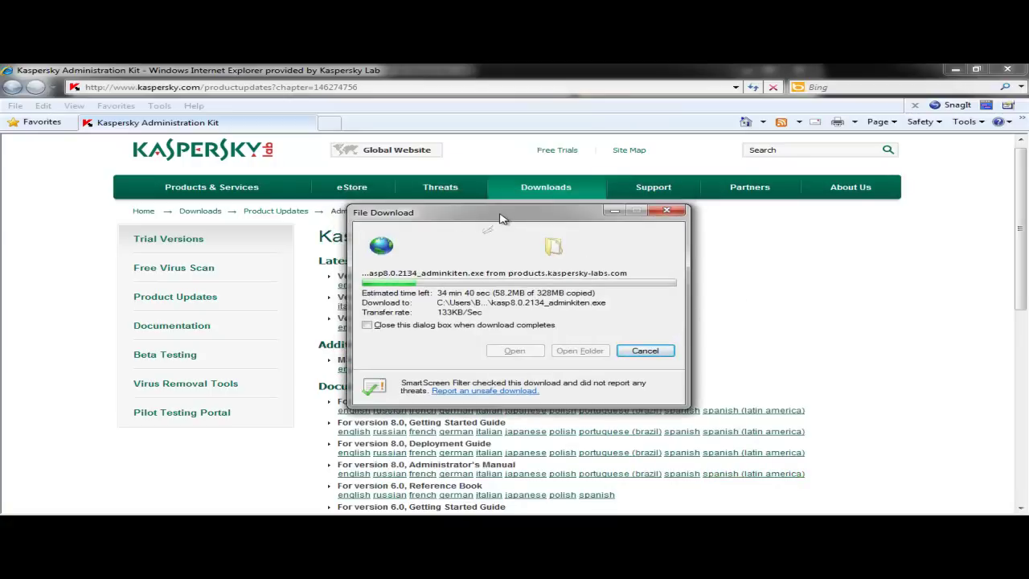
{"action": "left_click_drag", "start_coordinate": [496, 205], "coordinate": [544, 231]}
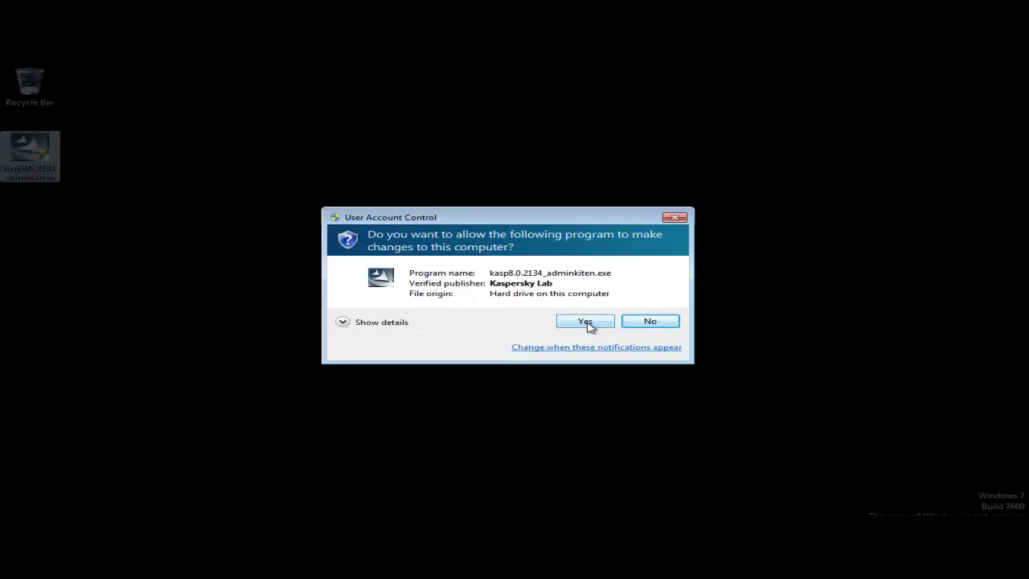
Allow the installer at the UAC prompt and extract setup files to the default folder.
{"action": "left_click", "coordinate": [586, 322]}
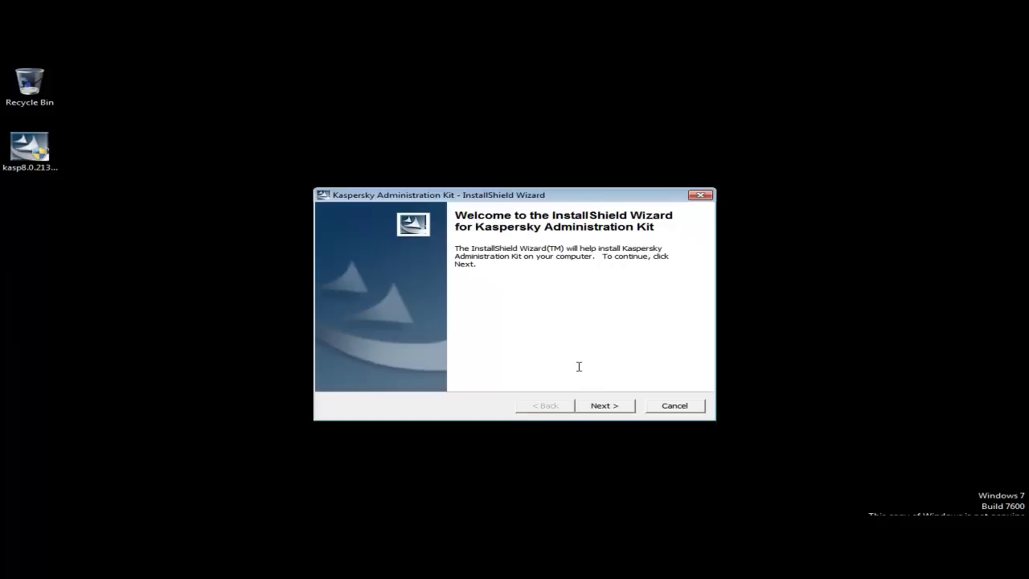
{"action": "left_click", "coordinate": [603, 408]}
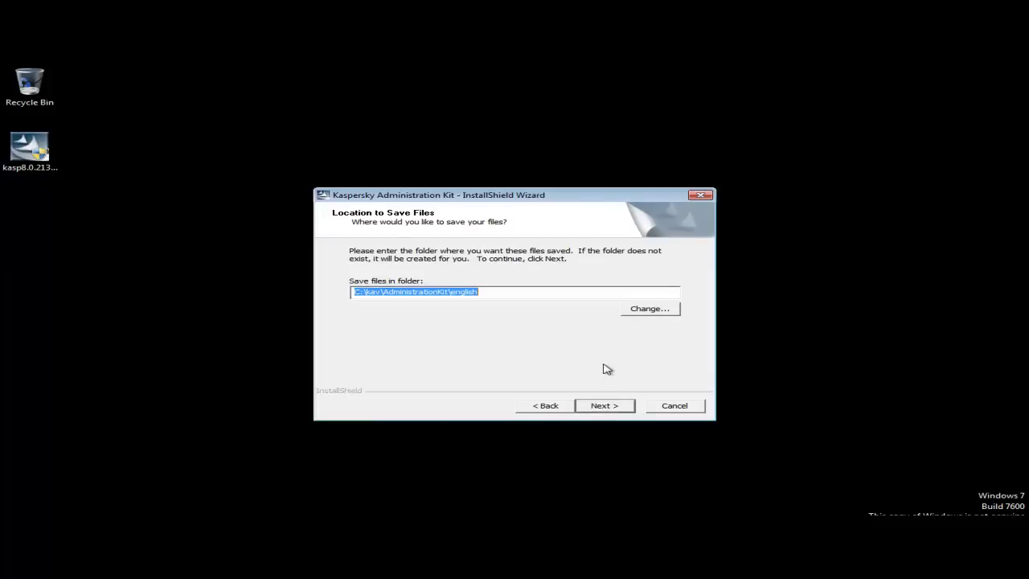
{"action": "left_click", "coordinate": [617, 410]}
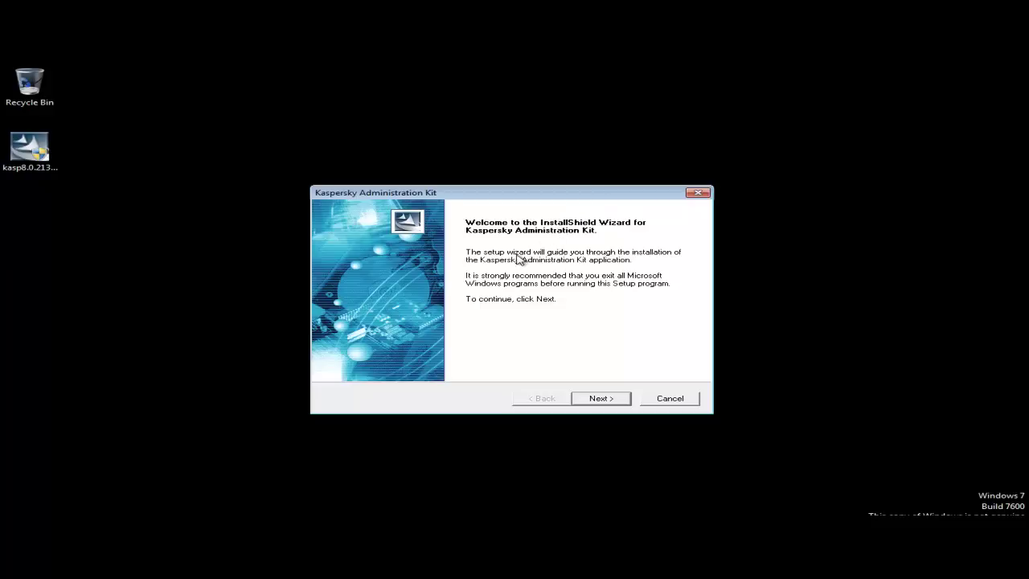
Pass the setup welcome page and accept the license agreement.
{"action": "left_click", "coordinate": [598, 401]}
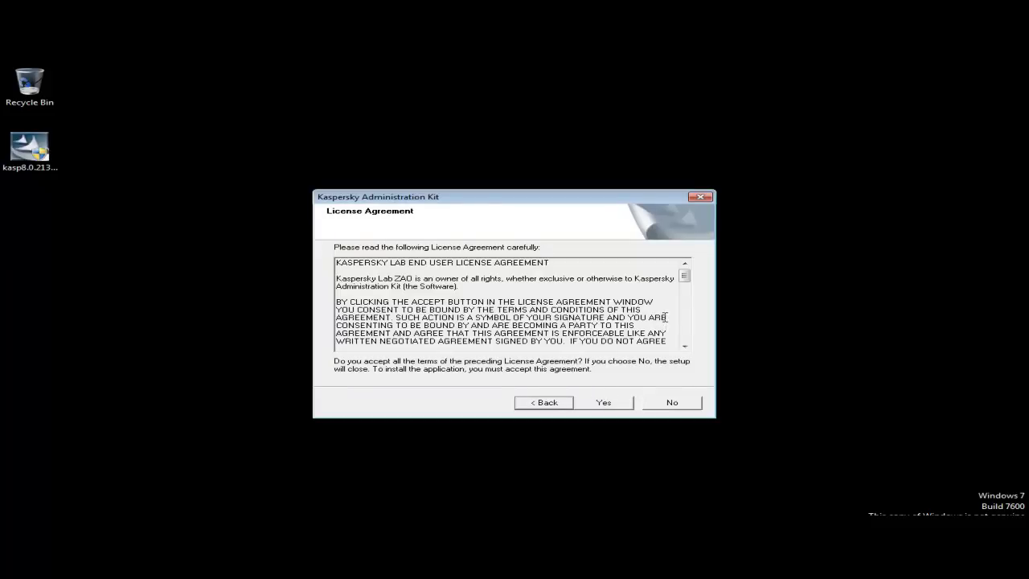
{"action": "left_click", "coordinate": [601, 403]}
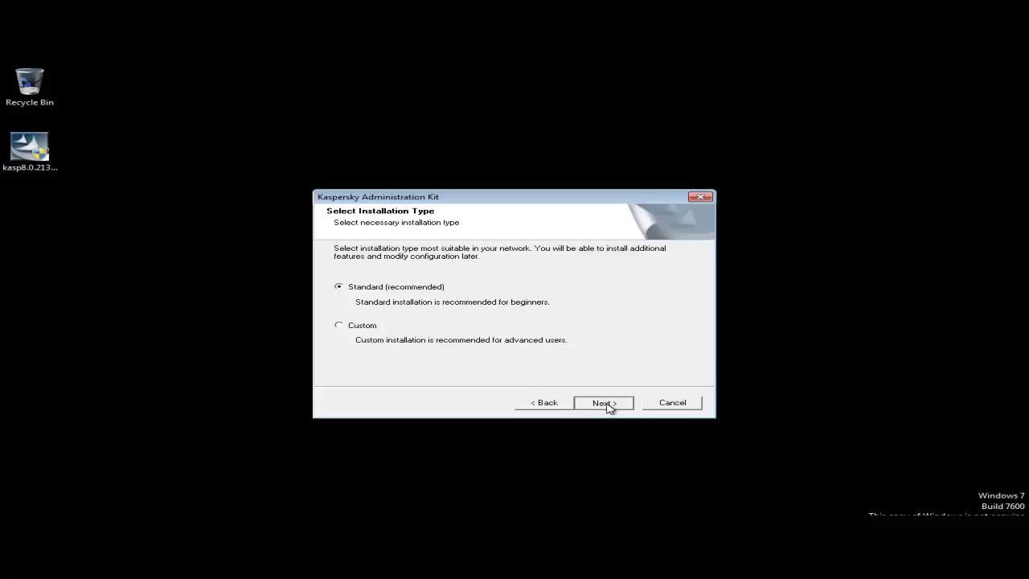
Keep Standard installation and 'From 1 to 100 computers', review the summary, then start installing.
{"action": "left_click", "coordinate": [608, 408]}
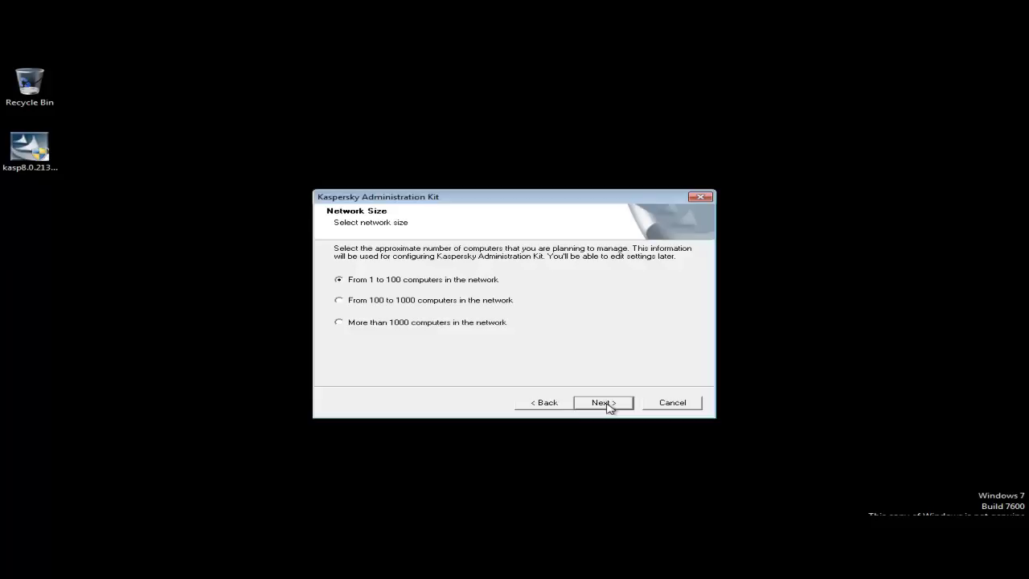
{"action": "left_click", "coordinate": [605, 404]}
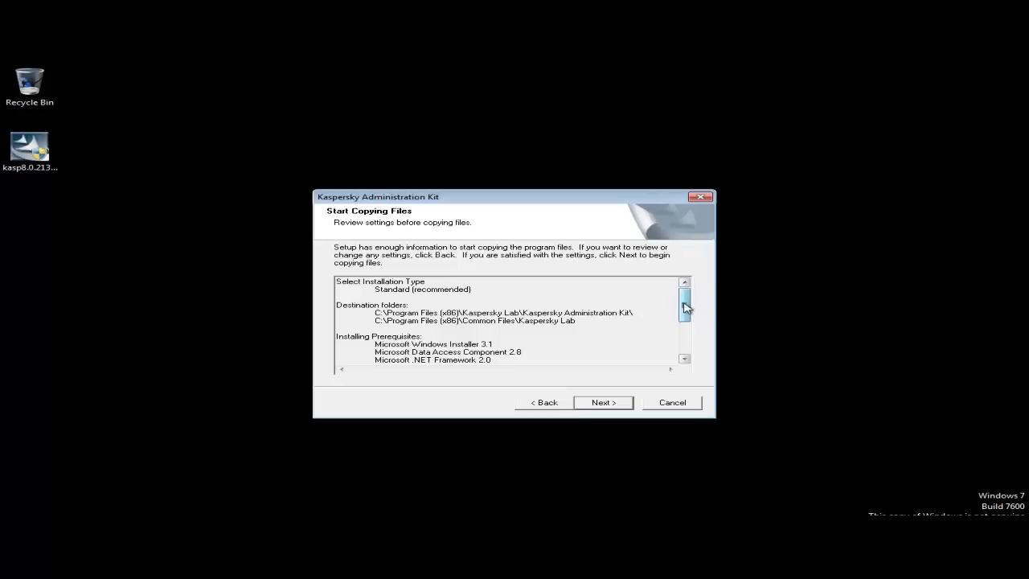
{"action": "left_click_drag", "start_coordinate": [683, 306], "coordinate": [687, 324]}
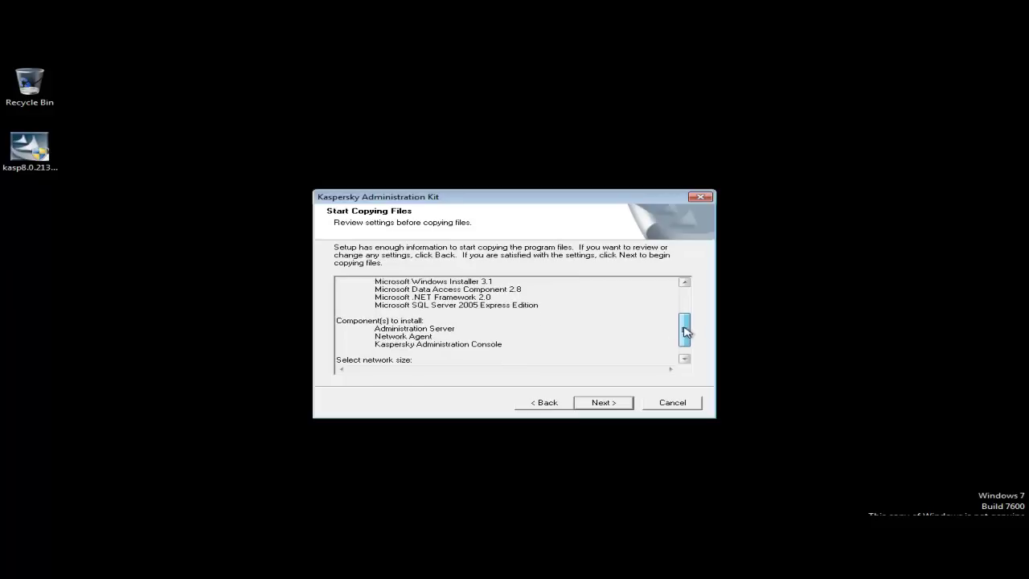
{"action": "mouse_move", "coordinate": [687, 324]}
{"action": "left_mouse_down"}
{"action": "mouse_move", "coordinate": [682, 346]}
{"action": "mouse_move", "coordinate": [689, 291]}
{"action": "left_mouse_up"}
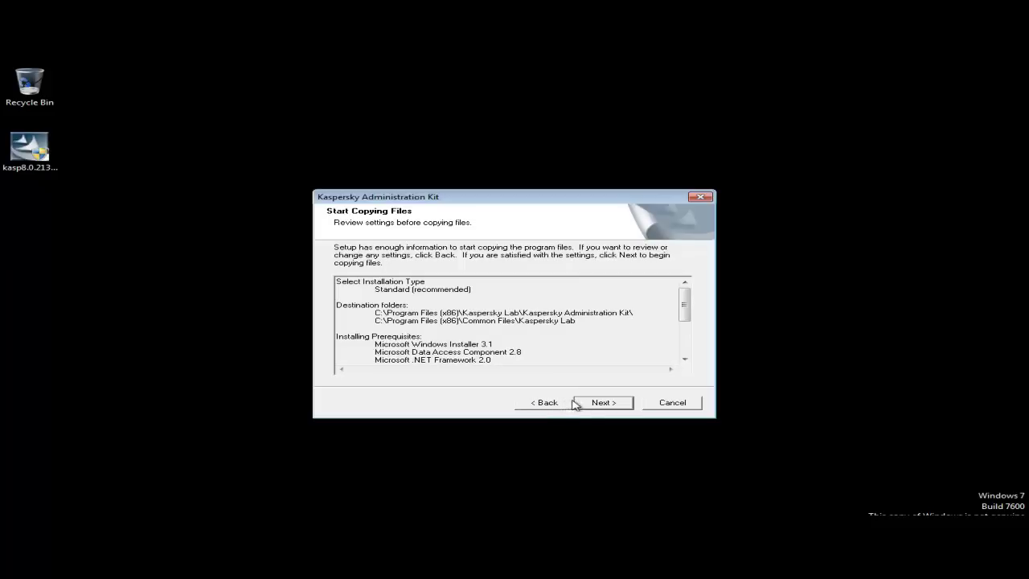
{"action": "left_click", "coordinate": [611, 404]}
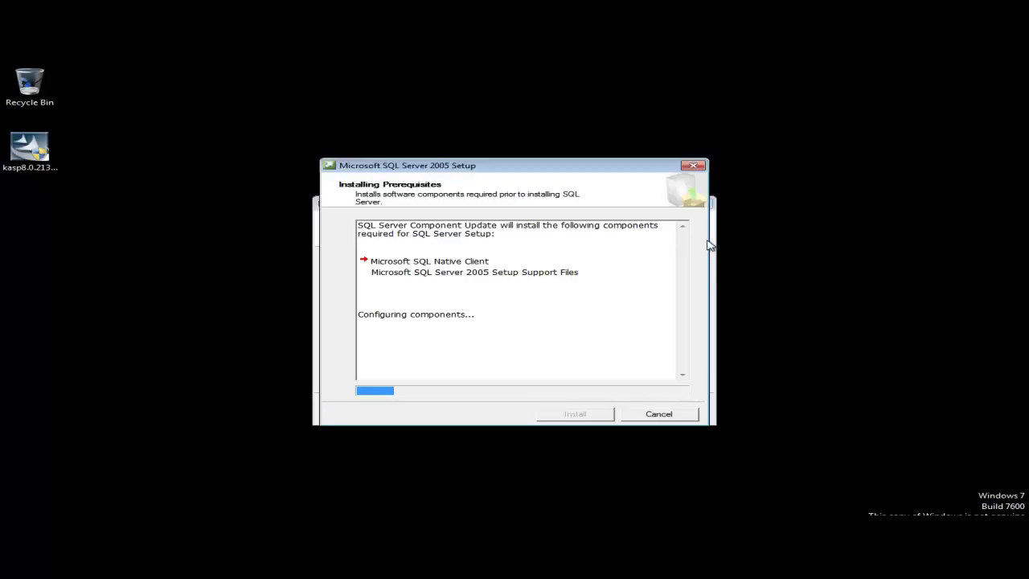
Wait for SQL Server and Kit installation, then finish with 'Run Administration Console' checked.
{"action": "left_click_drag", "start_coordinate": [613, 166], "coordinate": [881, 129]}
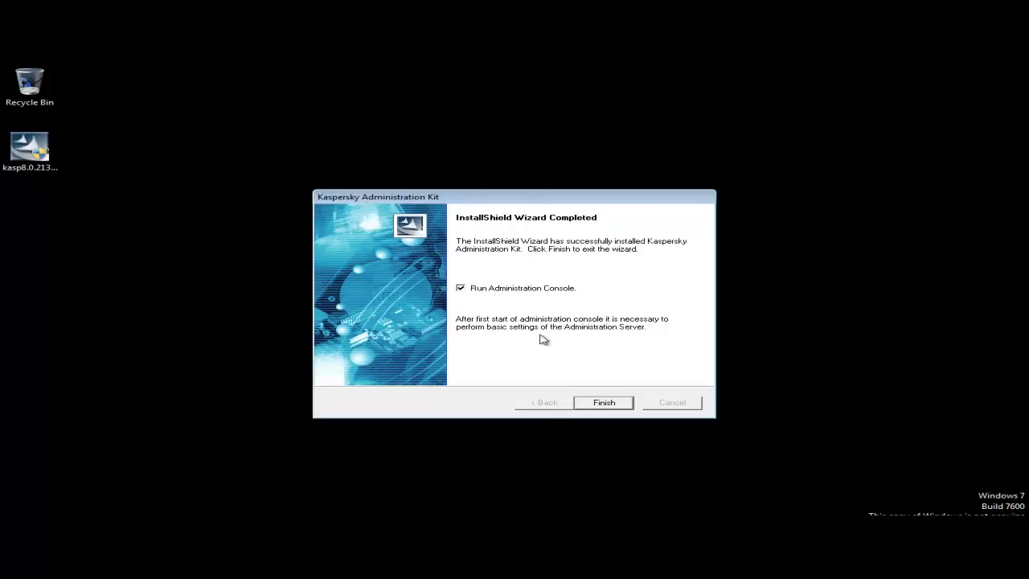
{"action": "left_click", "coordinate": [604, 406]}
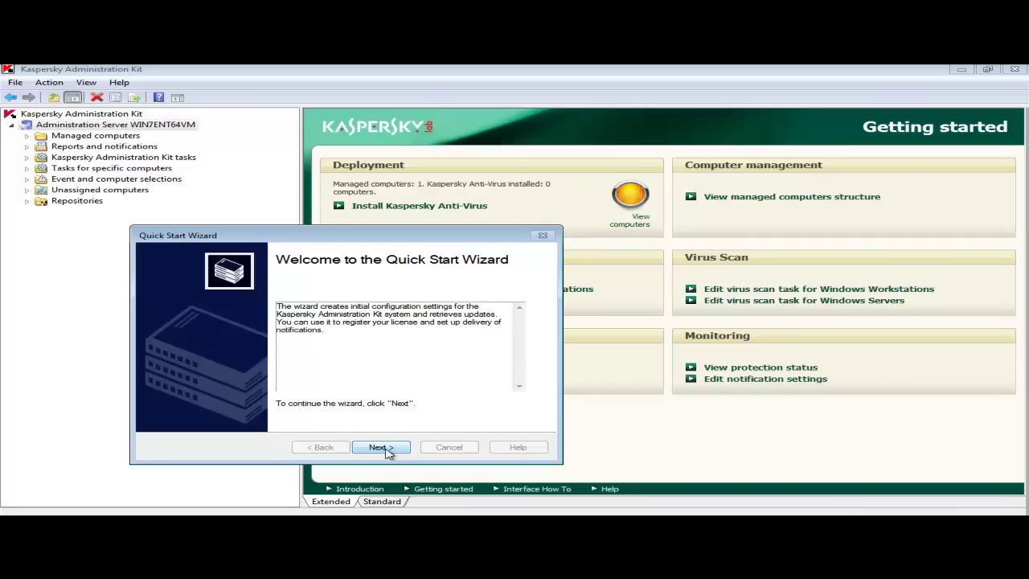
Move past the Quick Start Wizard welcome page to the License step.
{"action": "left_click", "coordinate": [381, 449]}
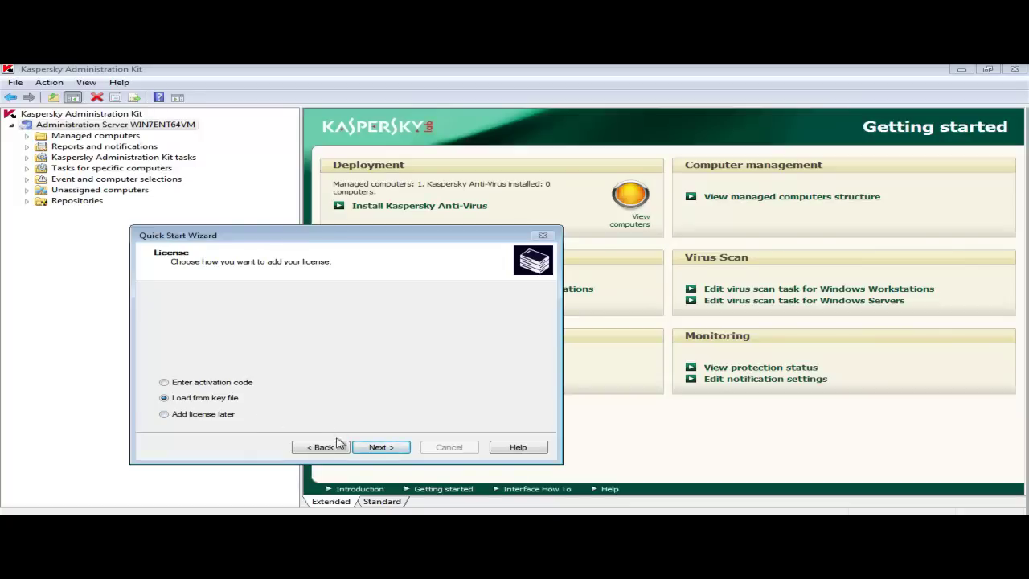
Load the license from 08004F7C.key on the Desktop and continue the wizard.
{"action": "left_click", "coordinate": [384, 447]}
{"action": "left_click", "coordinate": [202, 295]}
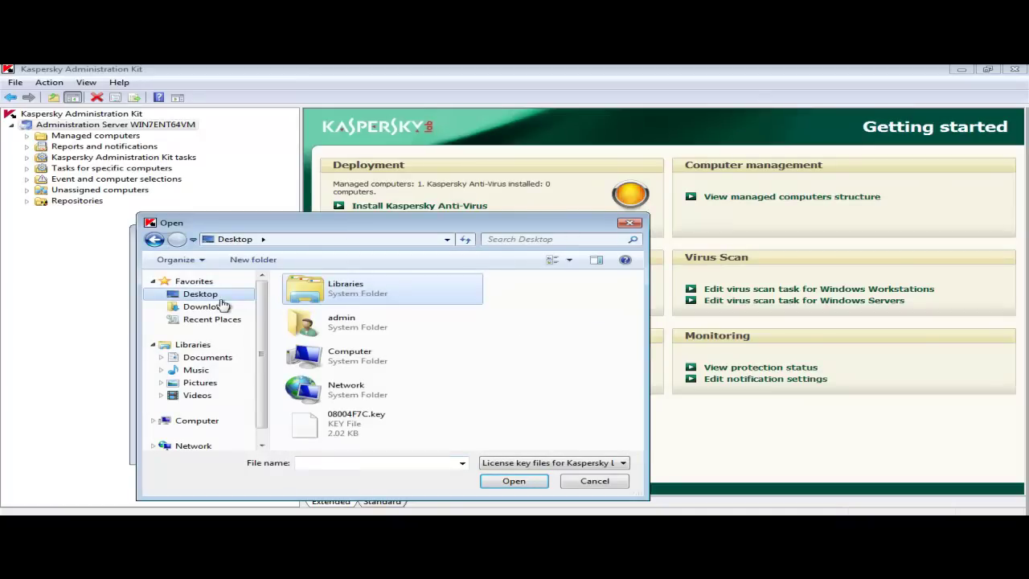
{"action": "mouse_move", "coordinate": [338, 426]}
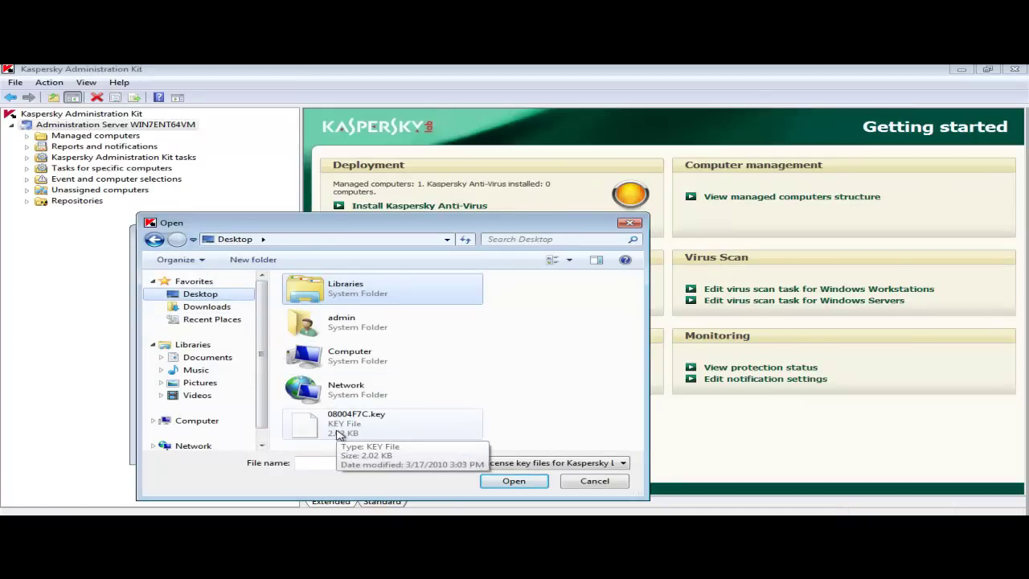
{"action": "left_click", "coordinate": [374, 426]}
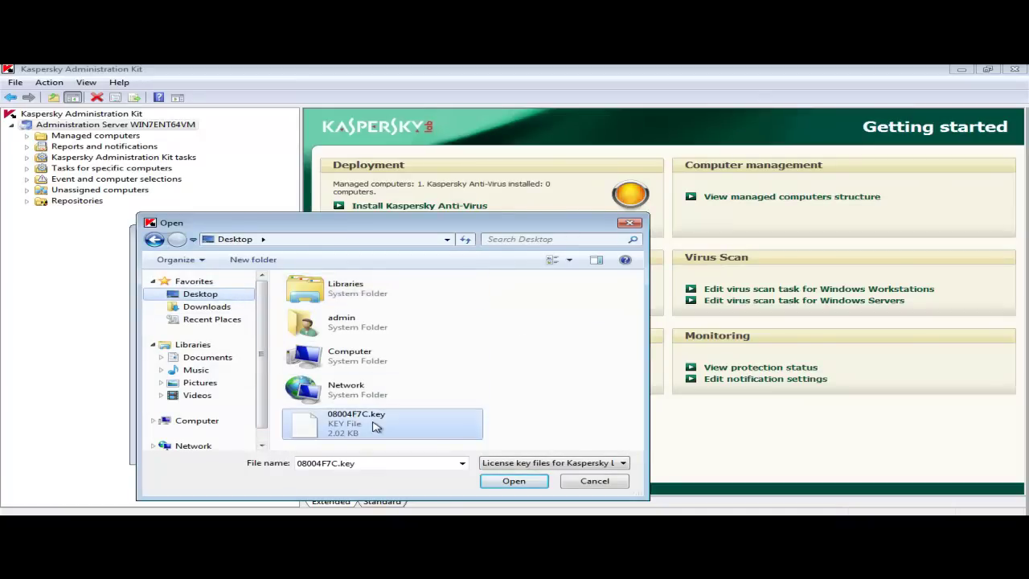
{"action": "left_click", "coordinate": [514, 481]}
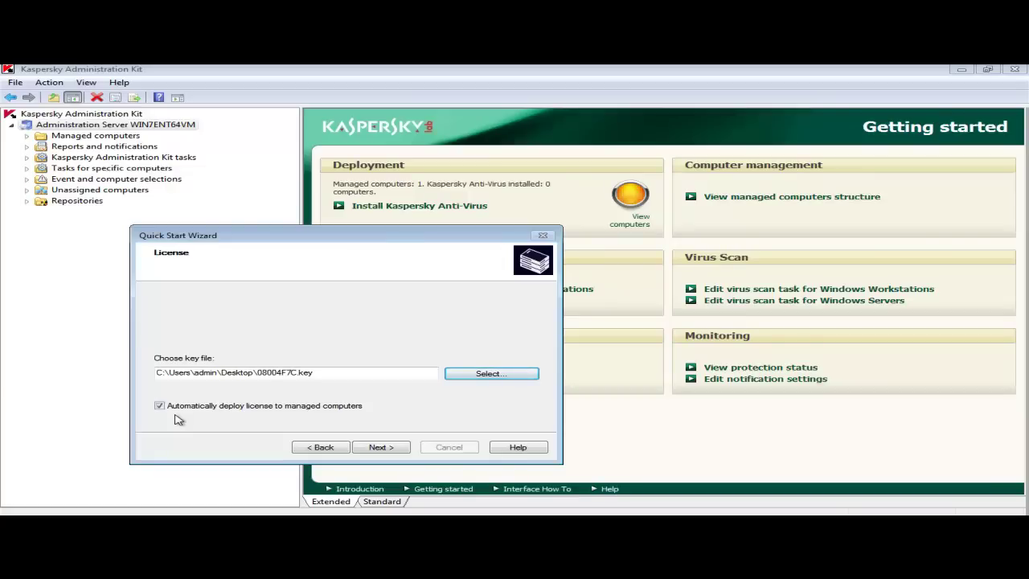
{"action": "left_click", "coordinate": [384, 447]}
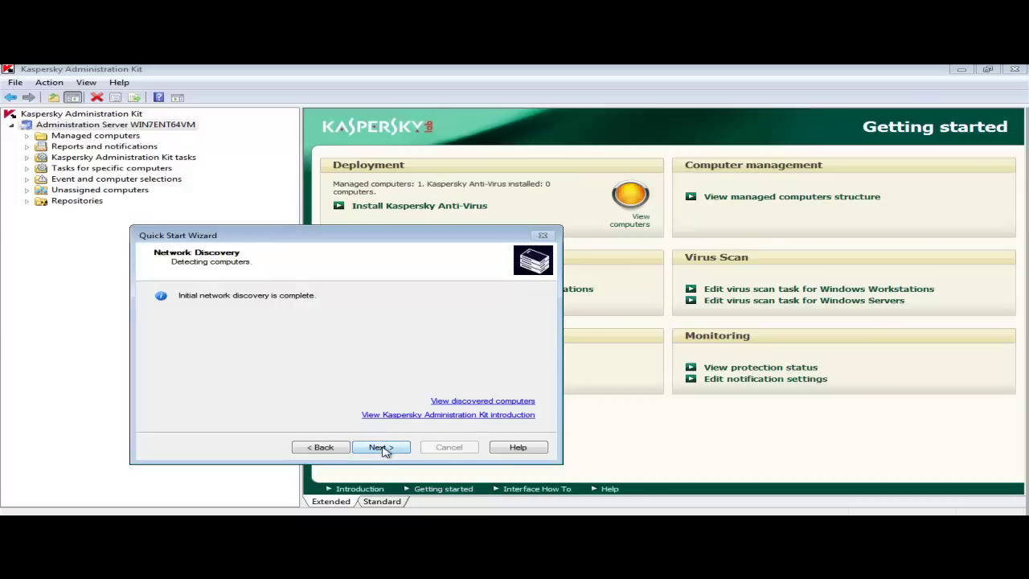
After network discovery completes, continue to the Notifications page.
{"action": "left_click", "coordinate": [382, 448]}
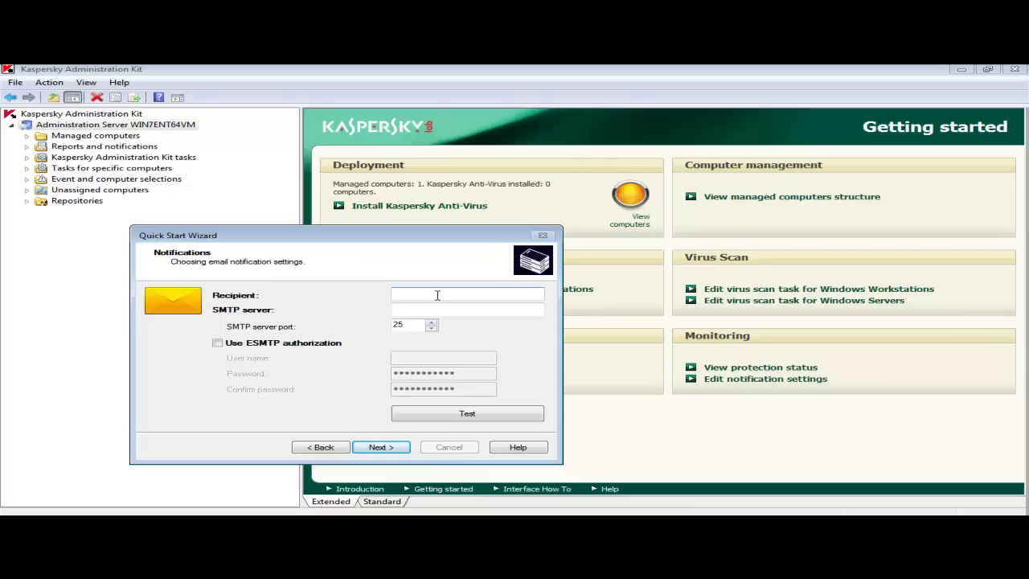
Enter the recipient e-mail address and SMTP server 192.168.10.10, then continue.
{"action": "type", "text": "kavadmin@example.net"}
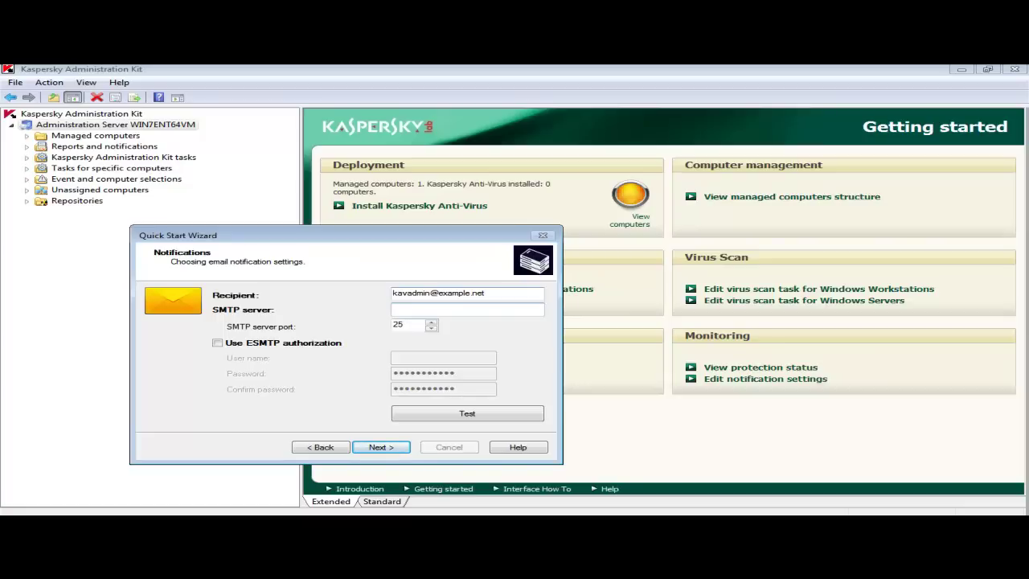
{"action": "type", "text": "192.168.10.10"}
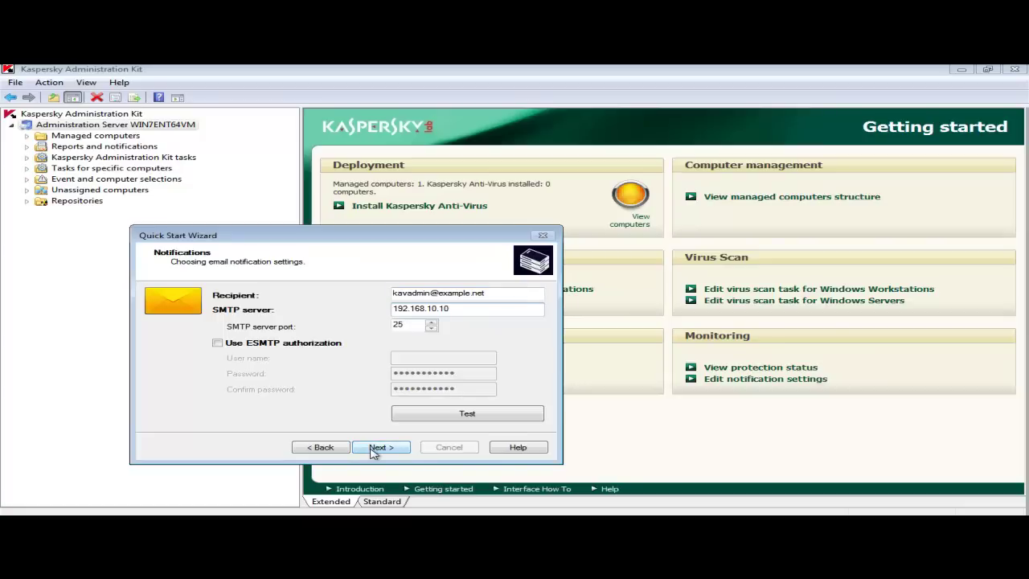
{"action": "left_click", "coordinate": [372, 447]}
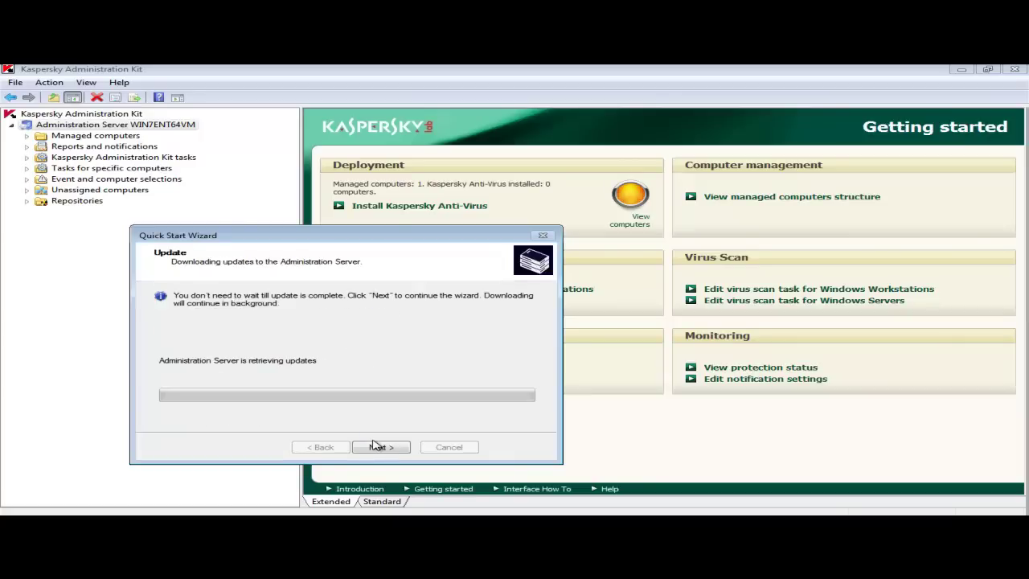
Skip waiting for the update download and advance to the 'Initial setup is complete' page.
{"action": "left_click", "coordinate": [374, 446]}
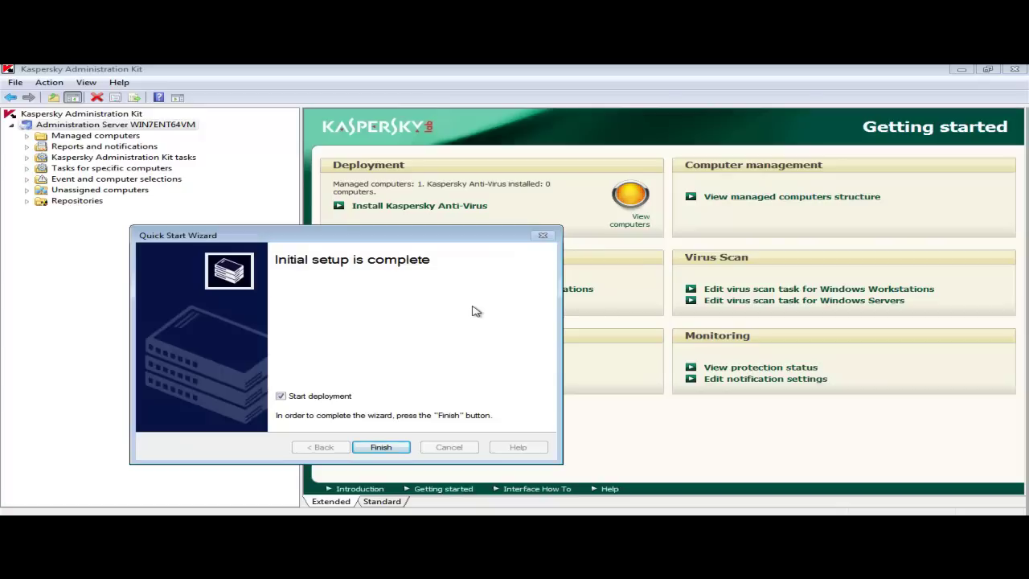